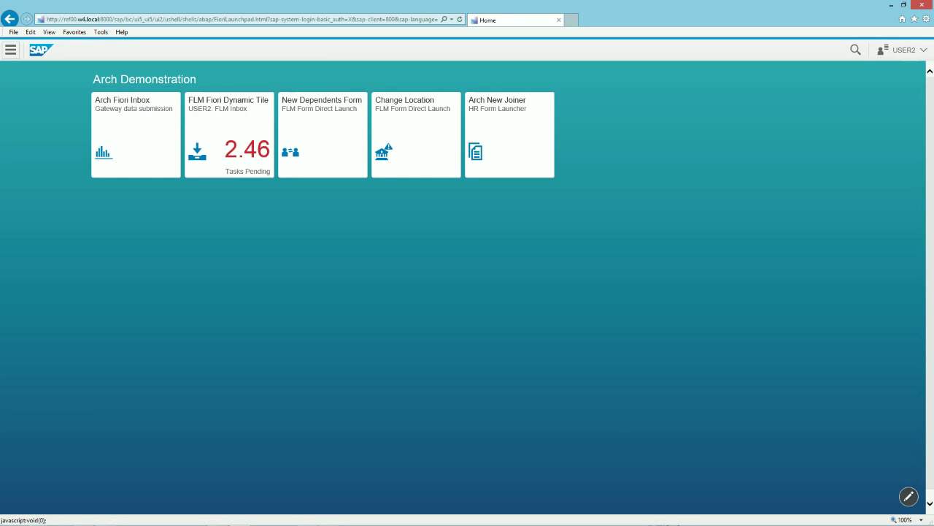
In the New Joiner launcher, choose unit 50000576 and vacant position 50000143, Functional Specialist HR (UK).
{"action": "left_click", "coordinate": [525, 157]}
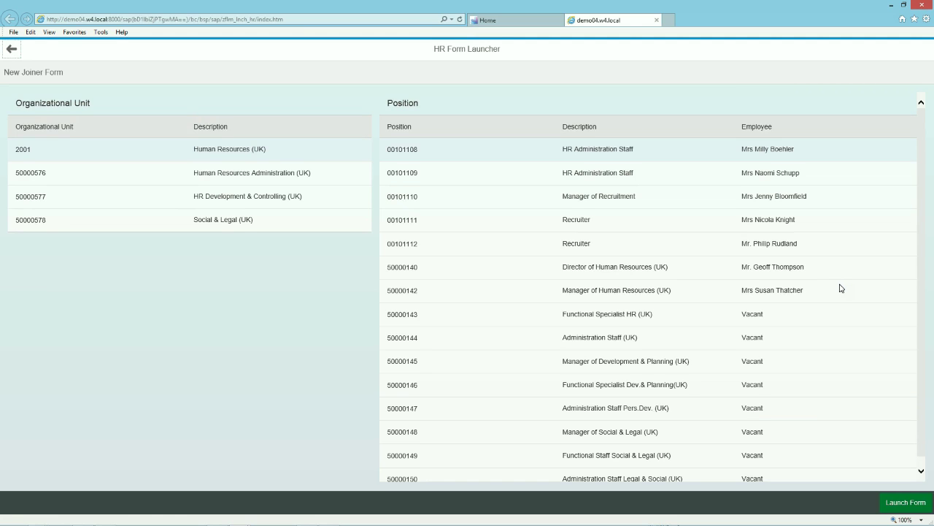
{"action": "left_click", "coordinate": [345, 186]}
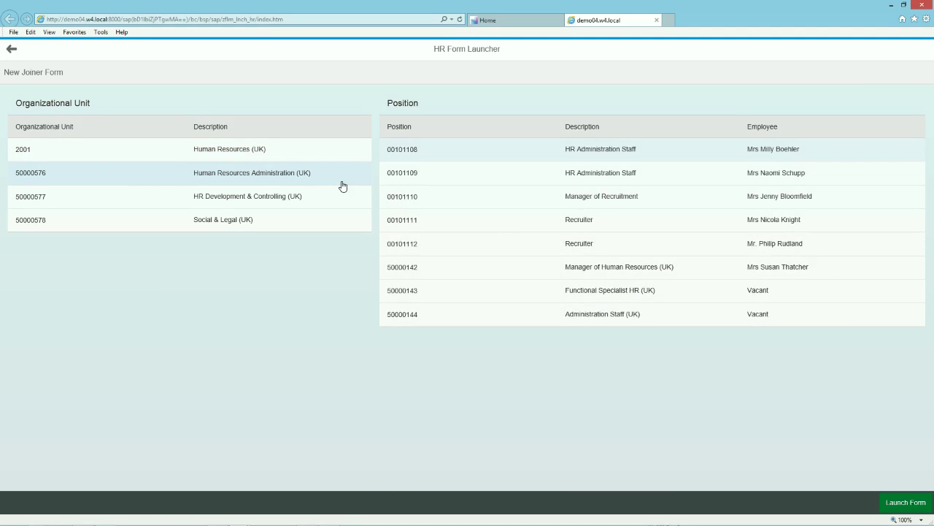
{"action": "left_click", "coordinate": [339, 155]}
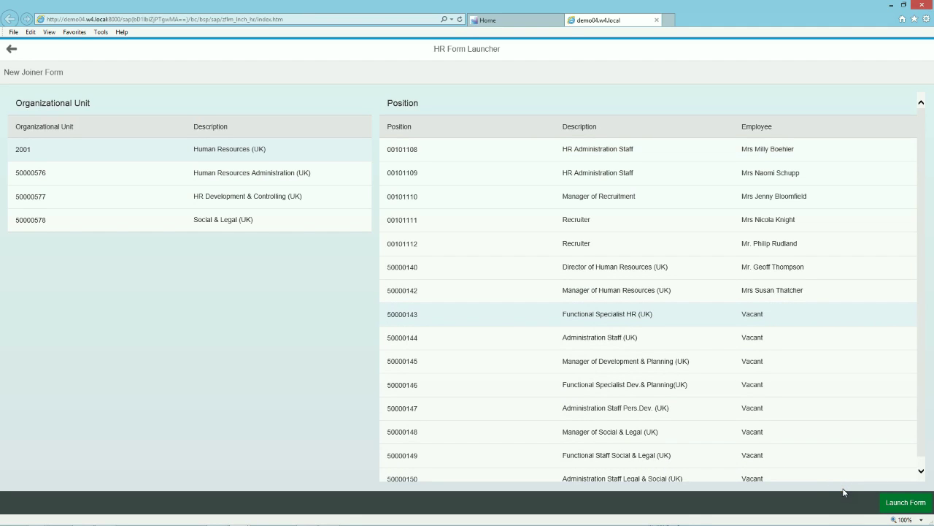
Launch the New Hire Form for position 50000143 and leave Starter Information collapsed.
{"action": "left_click", "coordinate": [906, 503]}
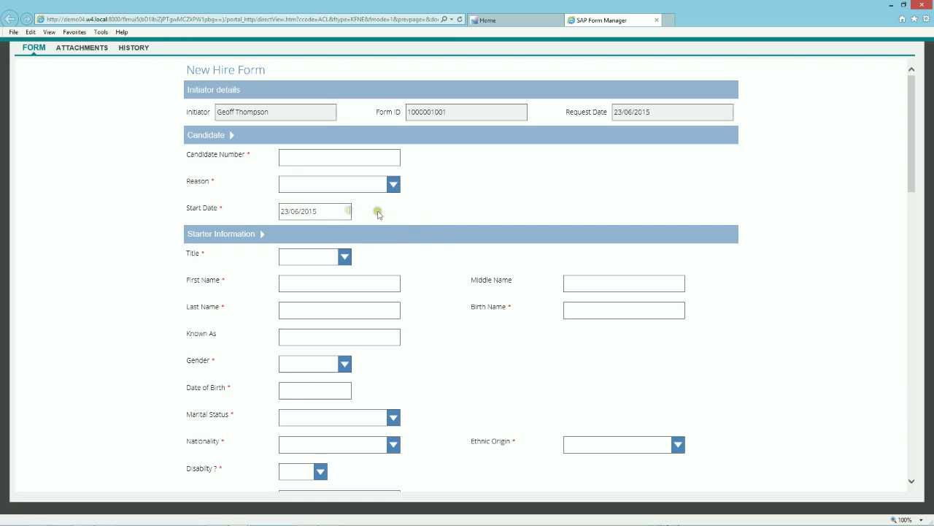
{"action": "left_click", "coordinate": [290, 257]}
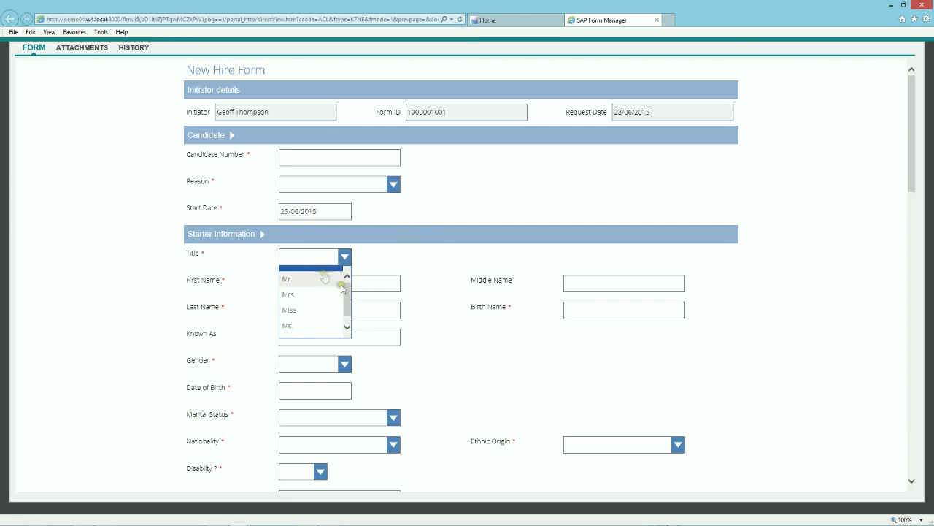
{"action": "mouse_move", "coordinate": [348, 291]}
{"action": "left_mouse_down"}
{"action": "mouse_move", "coordinate": [348, 309]}
{"action": "mouse_move", "coordinate": [348, 282]}
{"action": "left_mouse_up"}
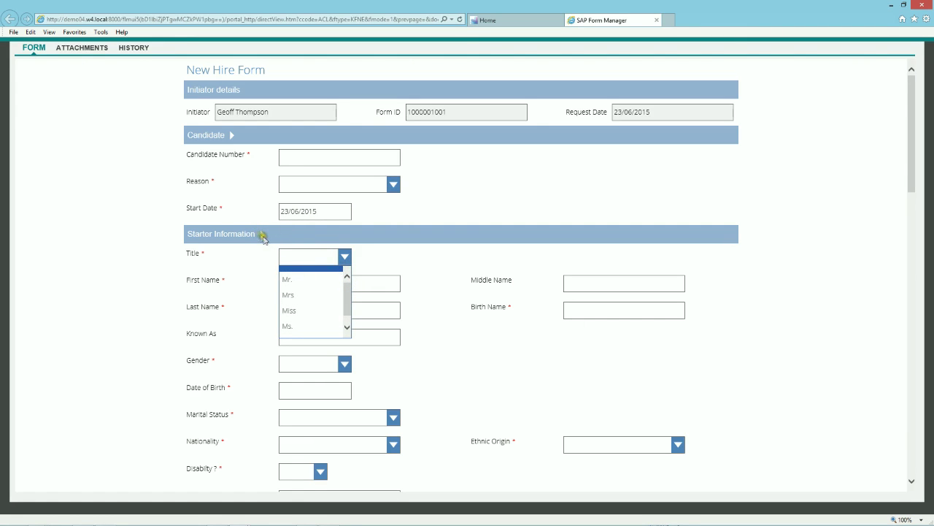
{"action": "left_click", "coordinate": [261, 234]}
{"action": "left_click", "coordinate": [261, 234]}
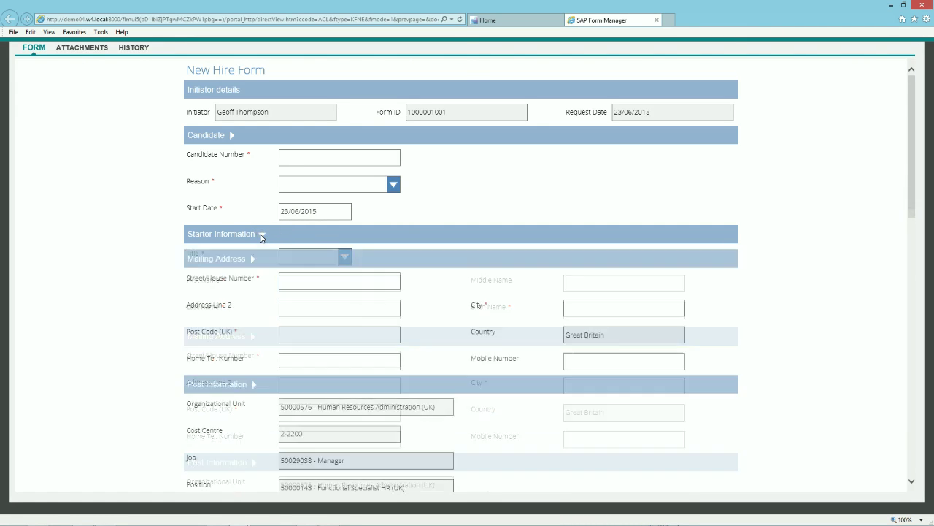
{"action": "left_click", "coordinate": [262, 234]}
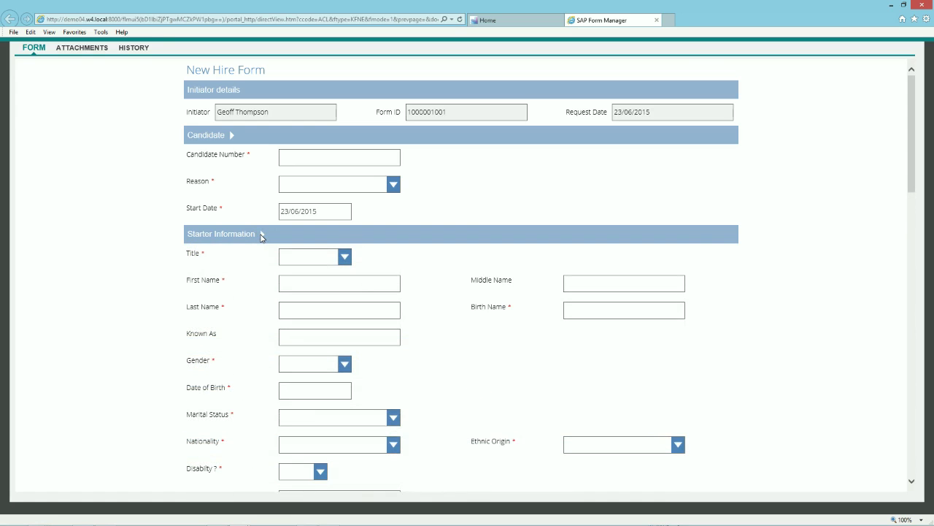
{"action": "left_click", "coordinate": [261, 234]}
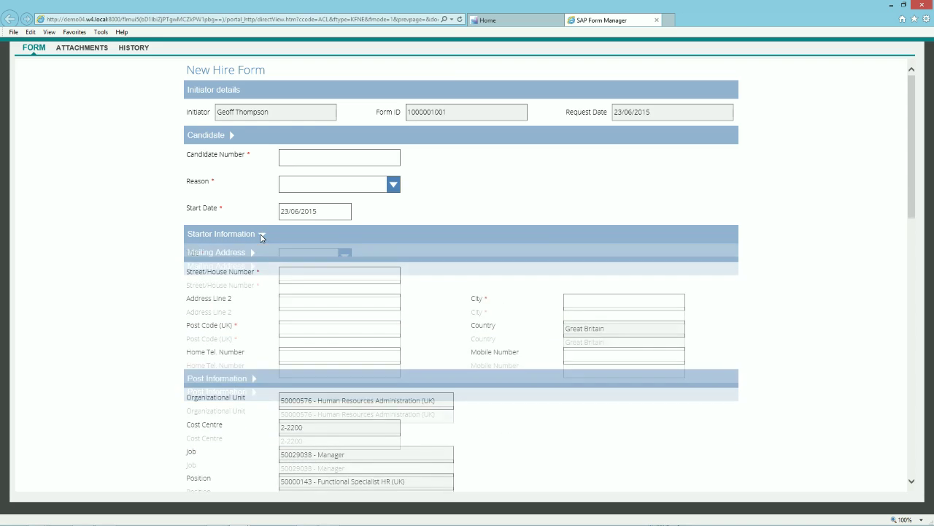
Load the candidate's details from their candidate number and set the start date to 06/07/2015.
{"action": "left_click", "coordinate": [360, 158]}
{"action": "type", "text": "CD250047"}
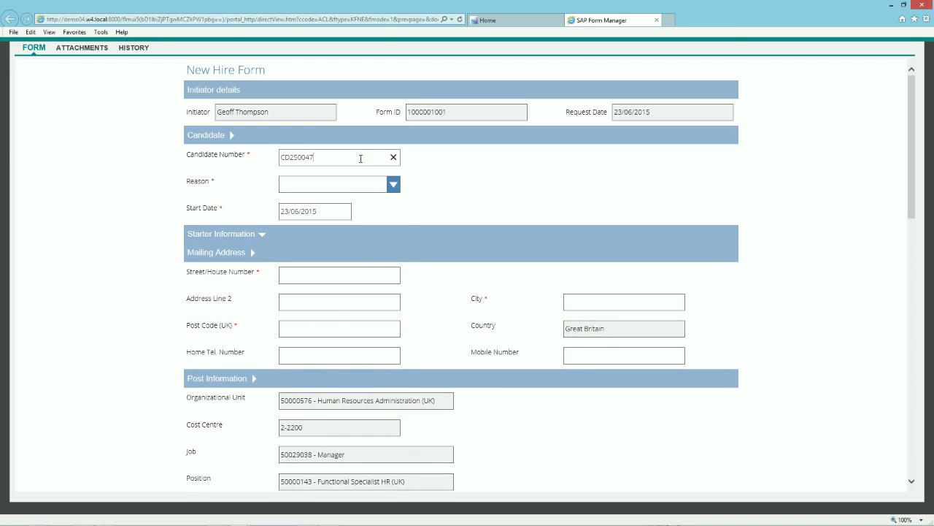
{"action": "key", "text": "Tab"}
{"action": "left_click", "coordinate": [385, 229]}
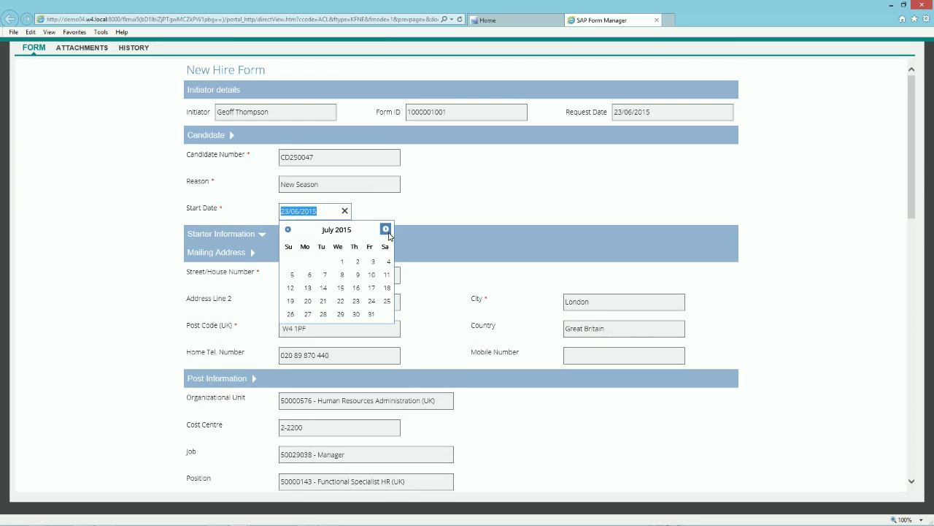
{"action": "left_click", "coordinate": [309, 274]}
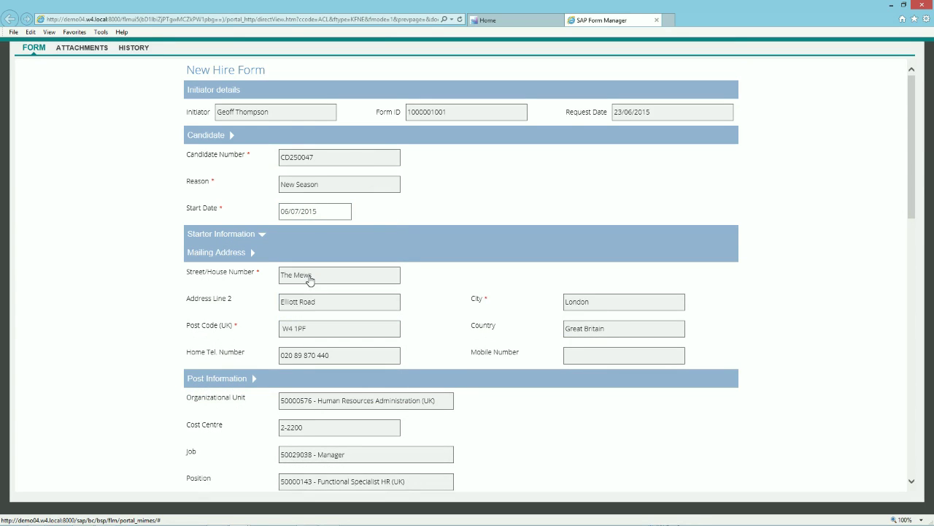
{"action": "left_click", "coordinate": [262, 237]}
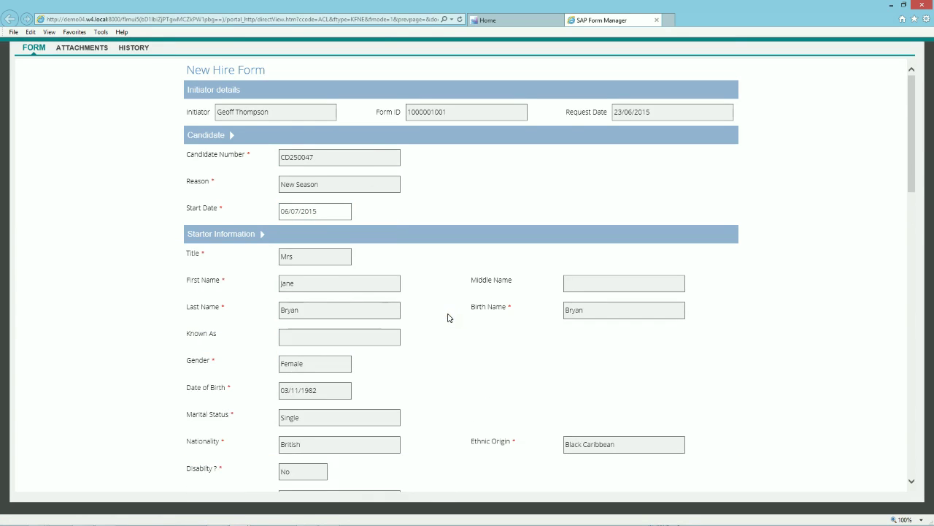
{"action": "left_click_drag", "start_coordinate": [913, 183], "coordinate": [910, 334]}
Set grade GRD02, field based Yes, contract Permanent, bank holiday 8 and CRB check No.
{"action": "left_click", "coordinate": [391, 207]}
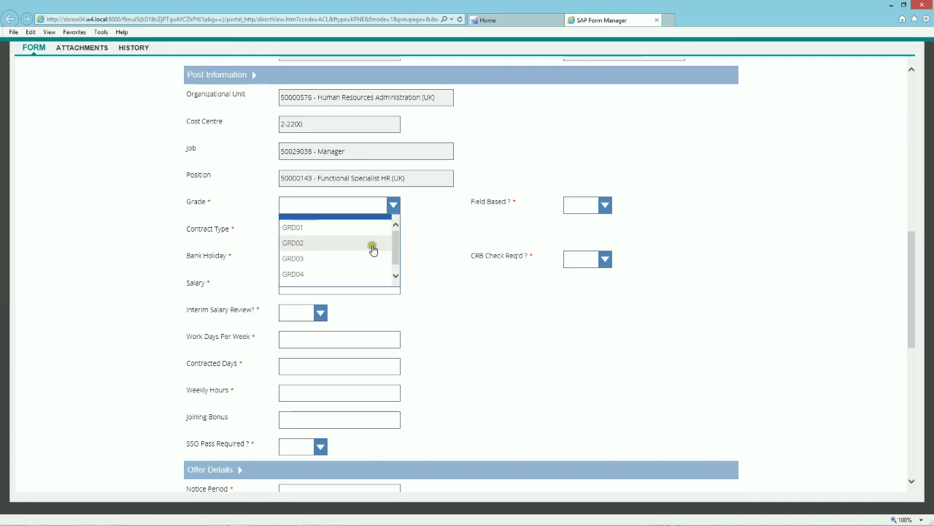
{"action": "left_click", "coordinate": [370, 244]}
{"action": "left_click", "coordinate": [605, 210]}
{"action": "left_click", "coordinate": [583, 228]}
{"action": "left_click", "coordinate": [394, 232]}
{"action": "left_click", "coordinate": [386, 254]}
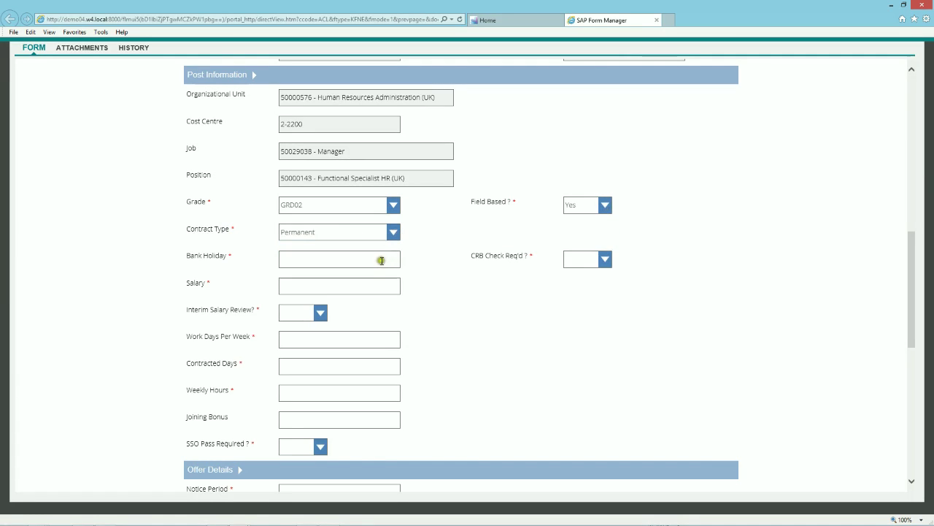
{"action": "left_click", "coordinate": [381, 260]}
{"action": "type", "text": "8"}
{"action": "left_click", "coordinate": [605, 259]}
{"action": "left_click", "coordinate": [576, 295]}
Enter salary 36000, interim review Yes, 5 work and contracted days, 40 weekly hours, SSO No.
{"action": "left_click", "coordinate": [371, 289]}
{"action": "type", "text": "360000 £"}
{"action": "left_click", "coordinate": [320, 313]}
{"action": "left_click", "coordinate": [307, 335]}
{"action": "left_click", "coordinate": [307, 341]}
{"action": "type", "text": "5"}
{"action": "left_click", "coordinate": [299, 364]}
{"action": "type", "text": "5"}
{"action": "left_click", "coordinate": [292, 392]}
{"action": "type", "text": "40"}
{"action": "left_click", "coordinate": [294, 444]}
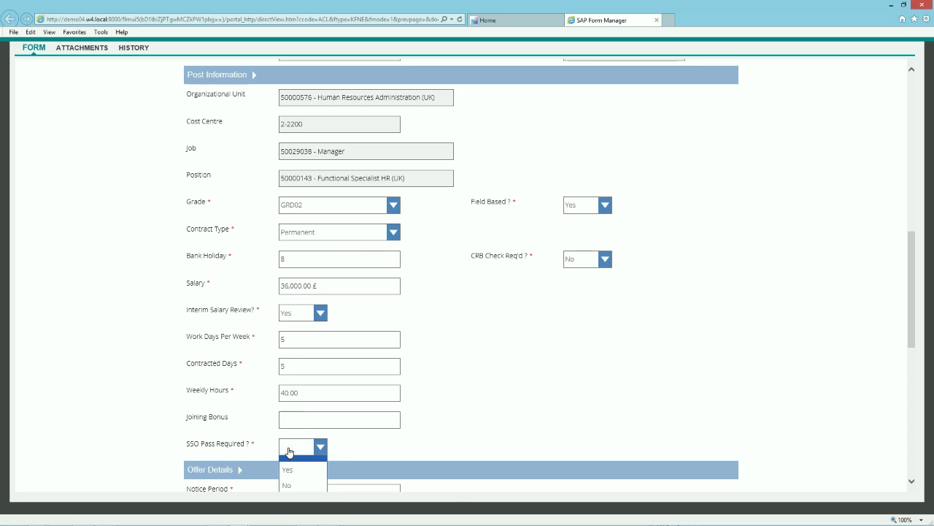
{"action": "left_click", "coordinate": [297, 486]}
{"action": "left_click_drag", "start_coordinate": [916, 330], "coordinate": [909, 422]}
{"action": "left_click", "coordinate": [362, 167]}
Set notice period 30 and Monday–Friday hours from 09:00 to 17:00.
{"action": "type", "text": "30"}
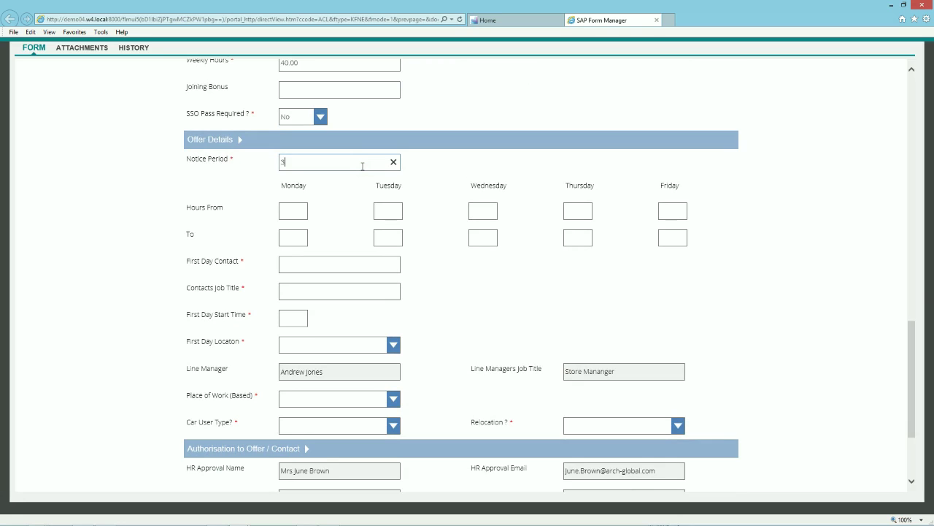
{"action": "left_click", "coordinate": [291, 213]}
{"action": "type", "text": "09:00"}
{"action": "left_click", "coordinate": [381, 208]}
{"action": "type", "text": "09:00"}
{"action": "key", "text": "Tab"}
{"action": "type", "text": "09:00"}
{"action": "key", "text": "Tab"}
{"action": "type", "text": "09:00"}
{"action": "key", "text": "Tab"}
{"action": "type", "text": "09:00"}
{"action": "key", "text": "Tab"}
{"action": "type", "text": "17:00"}
{"action": "key", "text": "Tab"}
{"action": "type", "text": "17:00"}
{"action": "key", "text": "Tab"}
{"action": "type", "text": "17:00"}
{"action": "key", "text": "Tab"}
{"action": "type", "text": "17:00\t17:00"}
Enter the first-day contact's name, job title HR Manager, and first-day start time 09:30.
{"action": "left_click", "coordinate": [372, 259]}
{"action": "left_click", "coordinate": [370, 288]}
{"action": "type", "text": "HR Manager"}
{"action": "left_click", "coordinate": [292, 315]}
{"action": "type", "text": "09:30"}
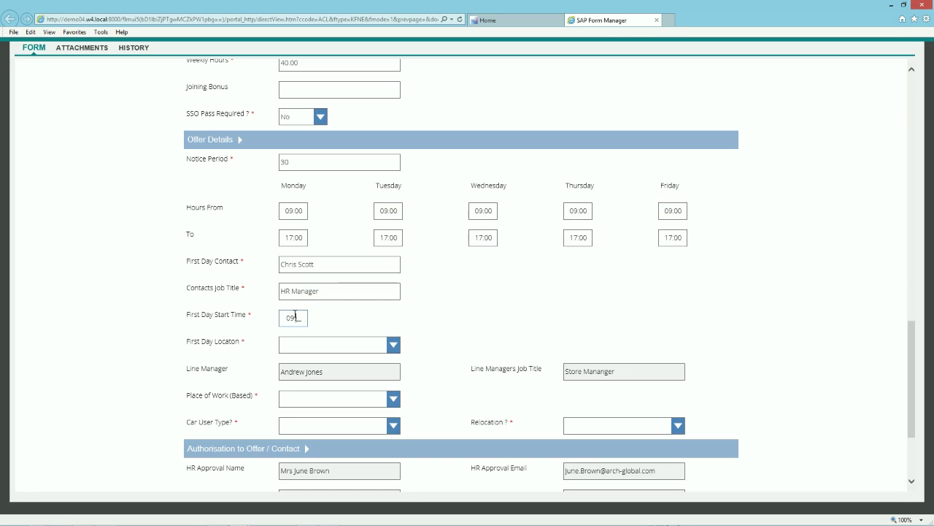
Set first-day location and place of work to Arch, car user and relocation to No.
{"action": "left_click", "coordinate": [324, 349]}
{"action": "left_click", "coordinate": [321, 372]}
{"action": "left_click", "coordinate": [341, 400]}
{"action": "left_click", "coordinate": [337, 422]}
{"action": "left_click", "coordinate": [338, 426]}
{"action": "left_click", "coordinate": [336, 442]}
{"action": "left_click", "coordinate": [621, 427]}
{"action": "left_click", "coordinate": [609, 461]}
Choose the Submit action and send the New Hire Form.
{"action": "scroll", "coordinate": [916, 438], "scroll_direction": "down", "scroll_amount": 5}
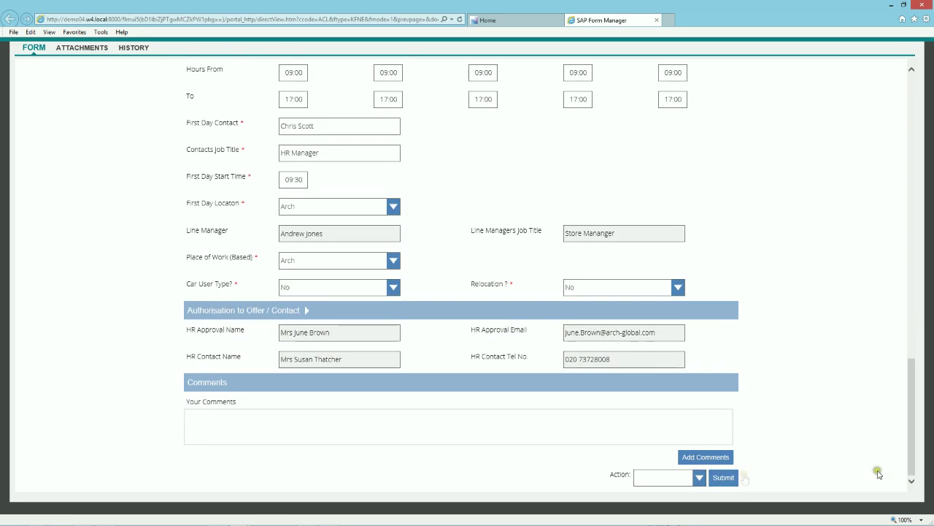
{"action": "left_click", "coordinate": [697, 477]}
{"action": "left_click", "coordinate": [687, 436]}
{"action": "left_click", "coordinate": [725, 479]}
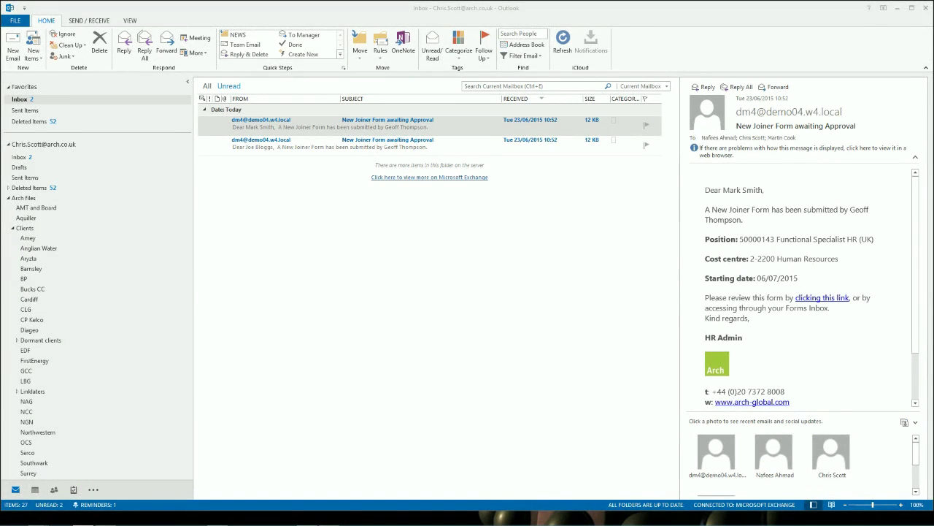
Open the 'New Joiner Form awaiting Approval' email, follow its link and log in with the user name and password.
{"action": "double_click", "coordinate": [463, 127]}
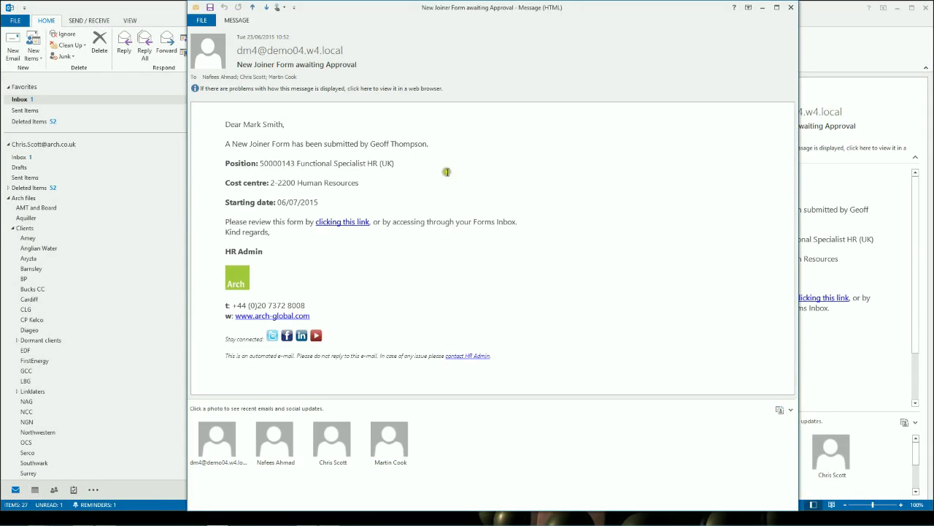
{"action": "left_click", "coordinate": [344, 222]}
{"action": "left_click_drag", "start_coordinate": [321, 298], "coordinate": [281, 296]}
{"action": "type", "text": "user1"}
{"action": "key", "text": "Tab"}
{"action": "type", "text": "••••"}
{"action": "left_click", "coordinate": [384, 359]}
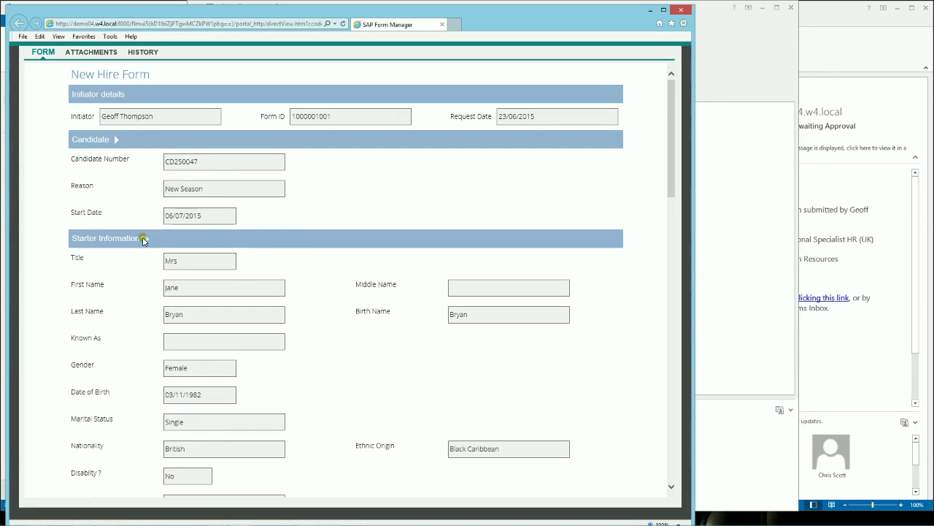
{"action": "left_click", "coordinate": [147, 241]}
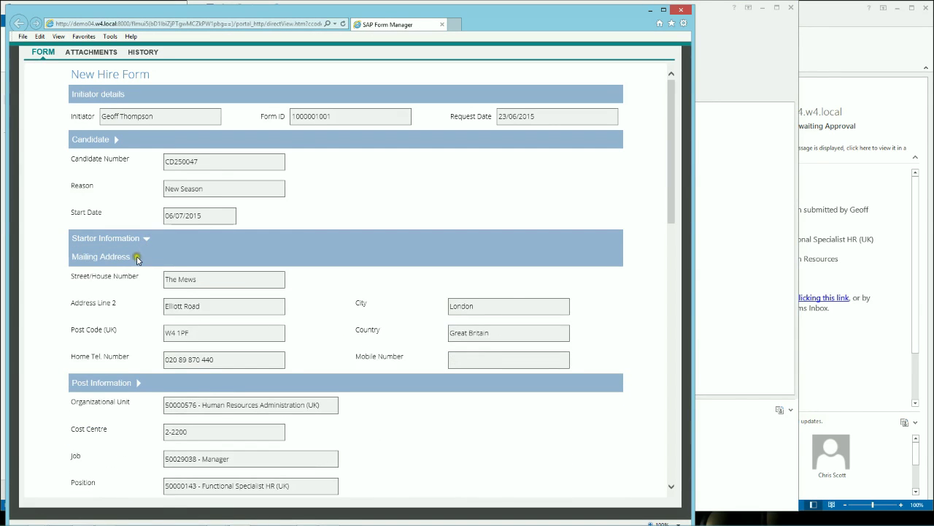
{"action": "left_click", "coordinate": [137, 257]}
{"action": "left_click", "coordinate": [138, 275]}
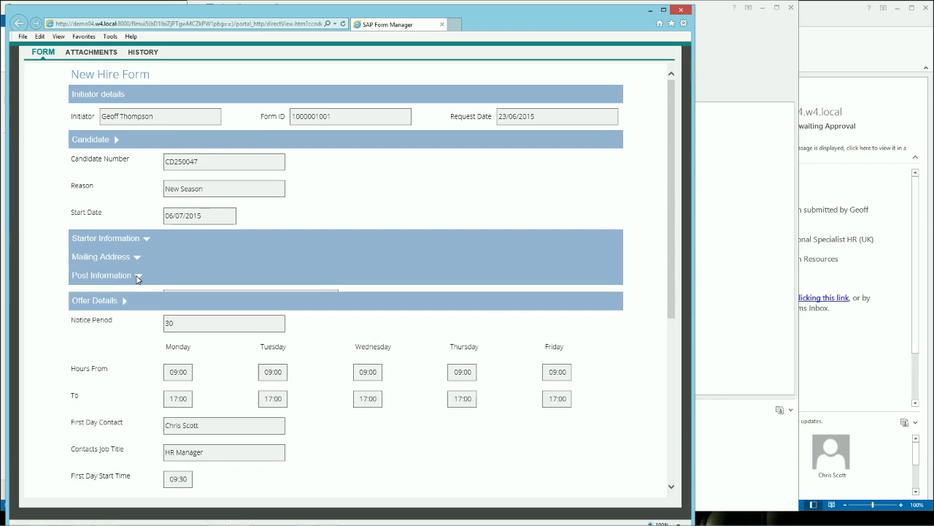
{"action": "left_click", "coordinate": [125, 295]}
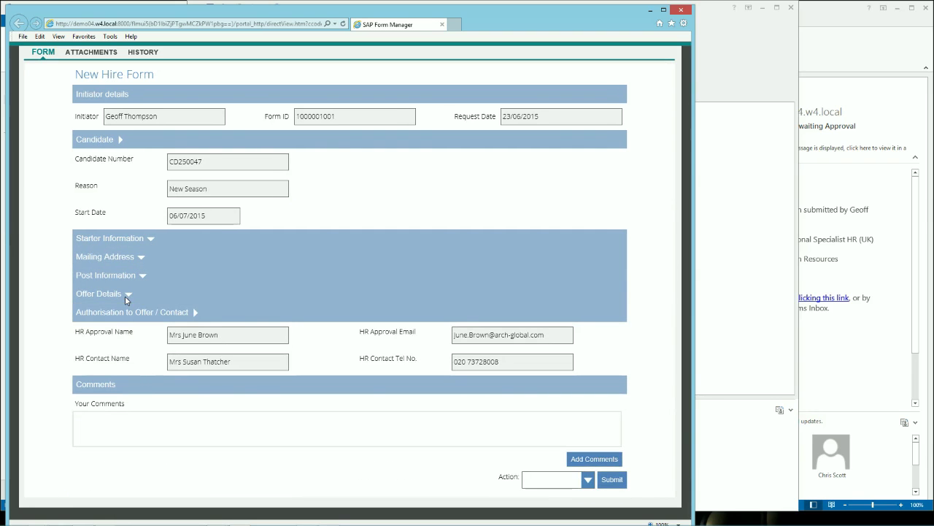
{"action": "left_click", "coordinate": [587, 480]}
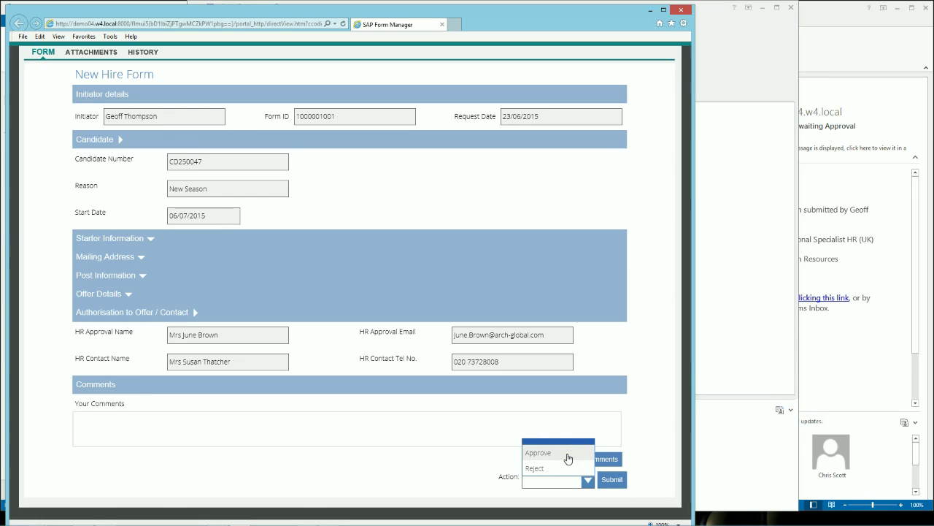
{"action": "left_click", "coordinate": [568, 454]}
{"action": "left_click", "coordinate": [608, 481]}
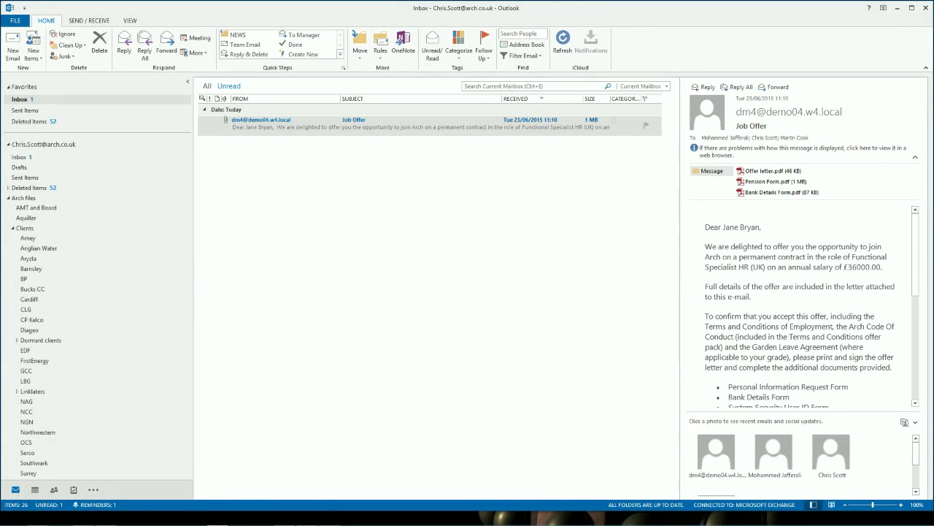
Open the Job Offer email in its own window and read the £36000.00 offer.
{"action": "left_click", "coordinate": [428, 128]}
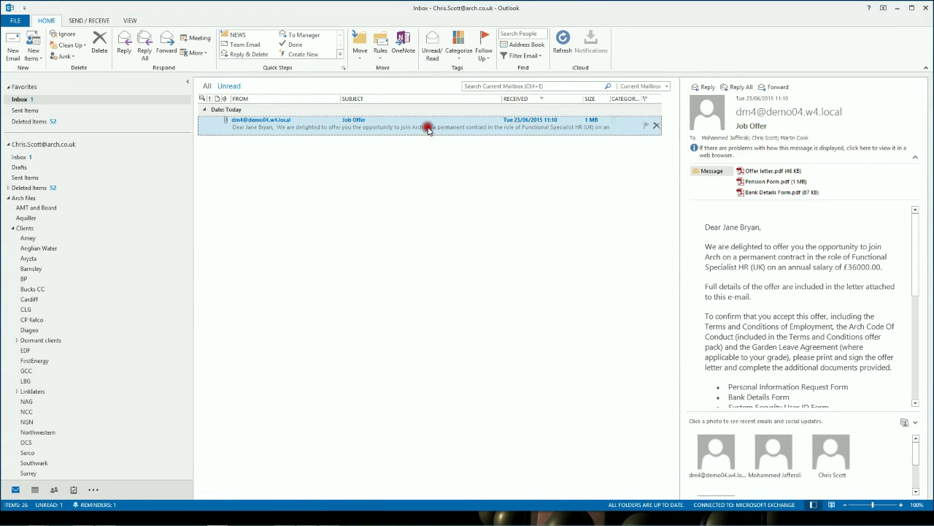
{"action": "double_click", "coordinate": [427, 129]}
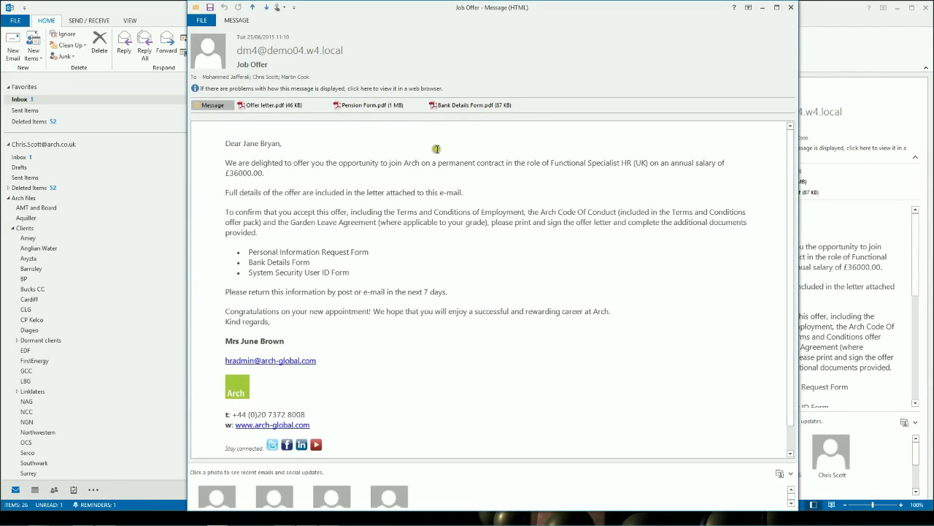
{"action": "left_click_drag", "start_coordinate": [553, 162], "coordinate": [647, 162]}
{"action": "left_click", "coordinate": [230, 174]}
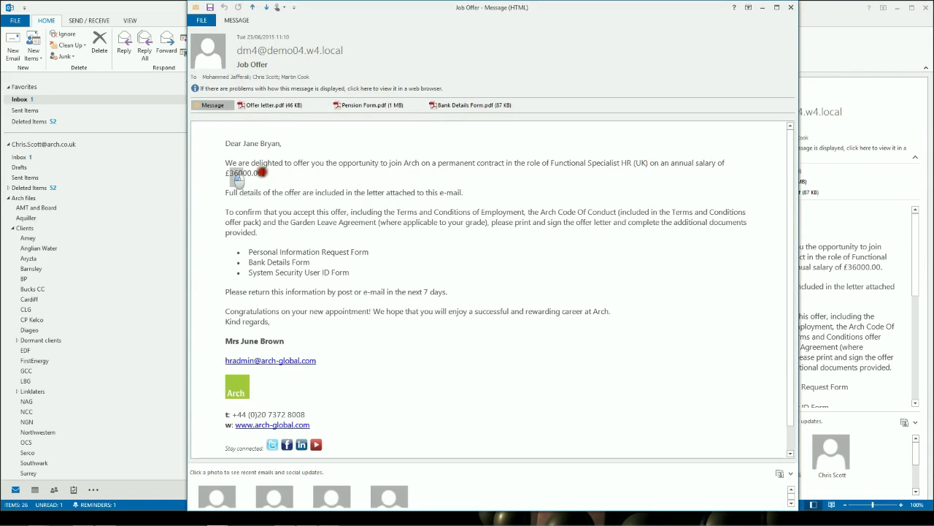
Read through Offer letter.pdf, then open Pension Form.pdf and Bank Details Form.pdf.
{"action": "double_click", "coordinate": [272, 105]}
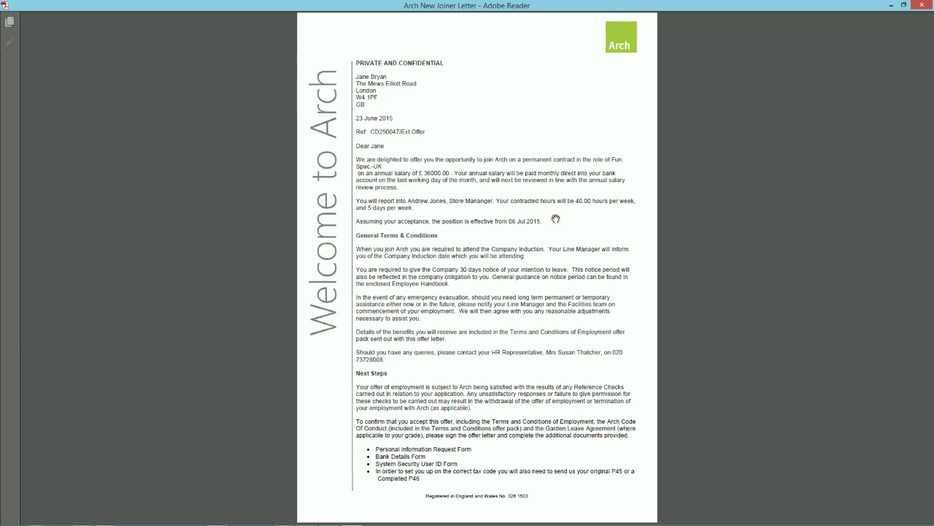
{"action": "scroll", "coordinate": [563, 265], "scroll_direction": "down", "scroll_amount": 5}
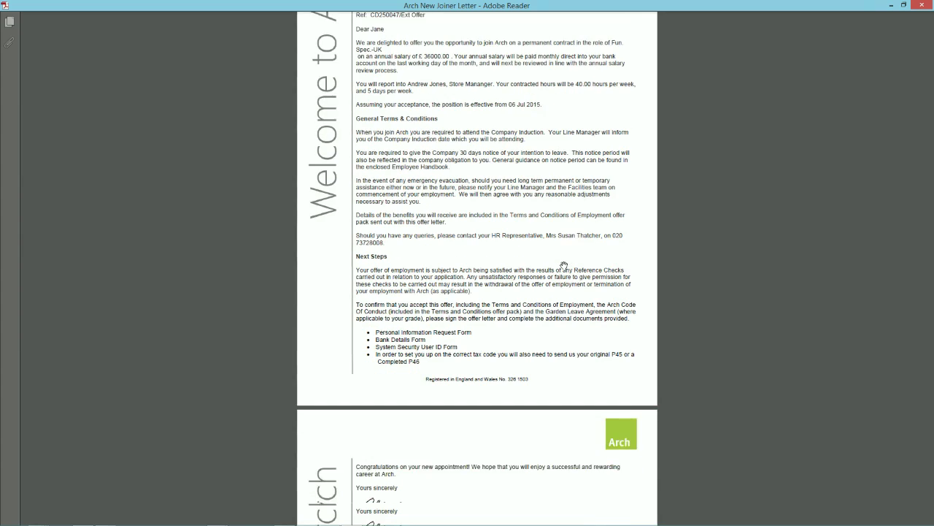
{"action": "scroll", "coordinate": [563, 264], "scroll_direction": "down", "scroll_amount": 8}
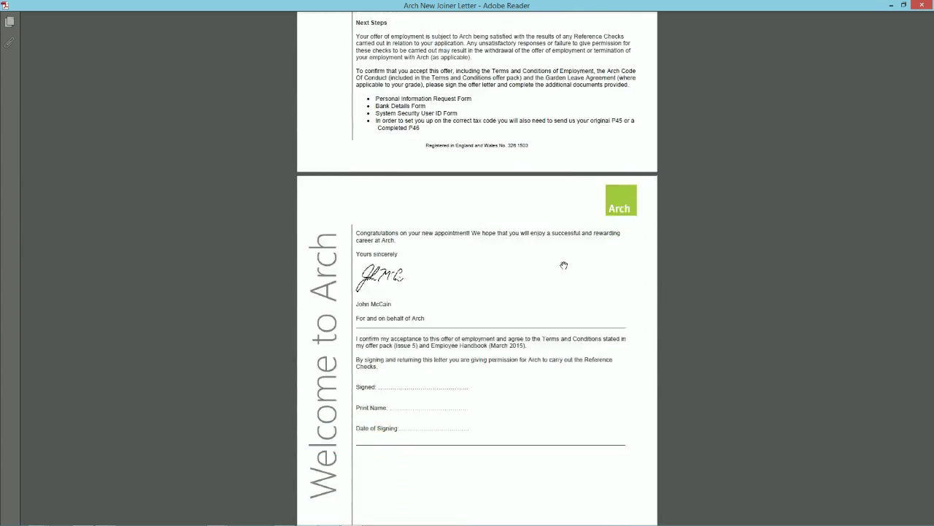
{"action": "scroll", "coordinate": [563, 265], "scroll_direction": "up", "scroll_amount": 10}
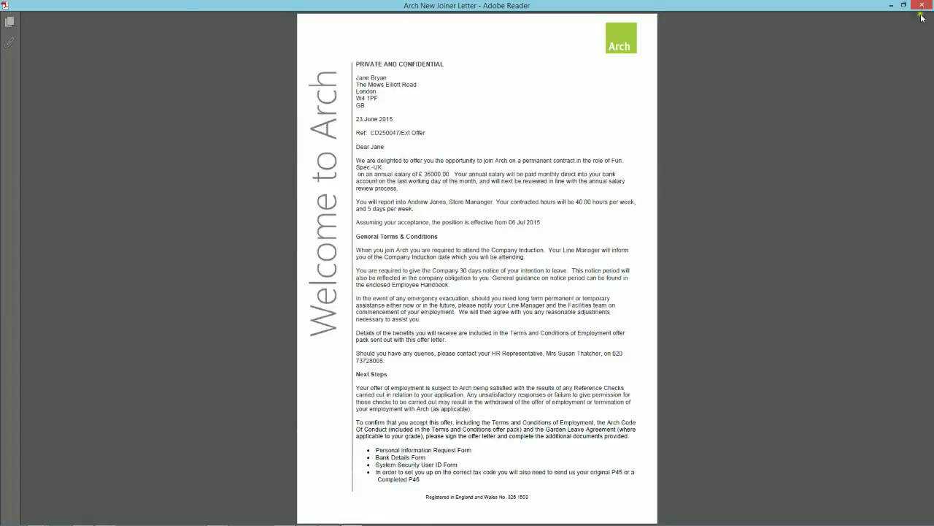
{"action": "left_click", "coordinate": [922, 6]}
{"action": "double_click", "coordinate": [350, 105]}
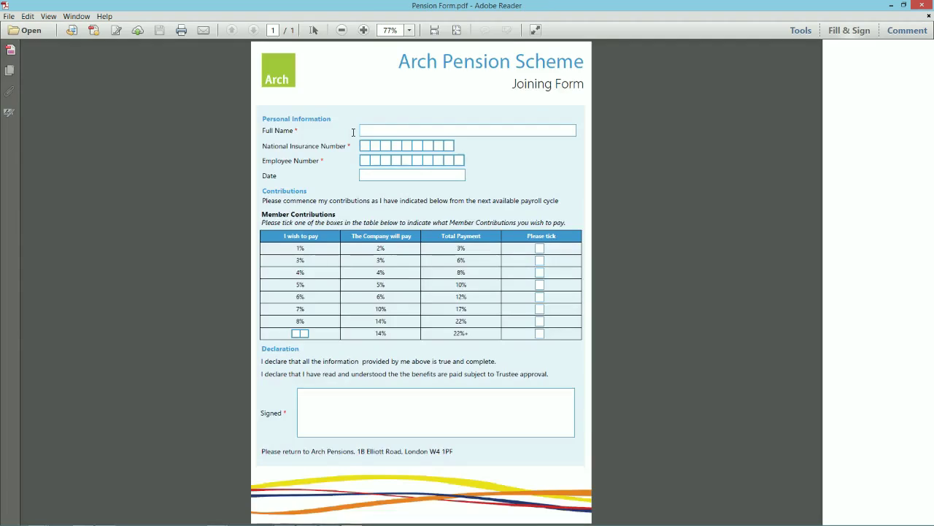
{"action": "left_click", "coordinate": [923, 5]}
{"action": "double_click", "coordinate": [471, 105]}
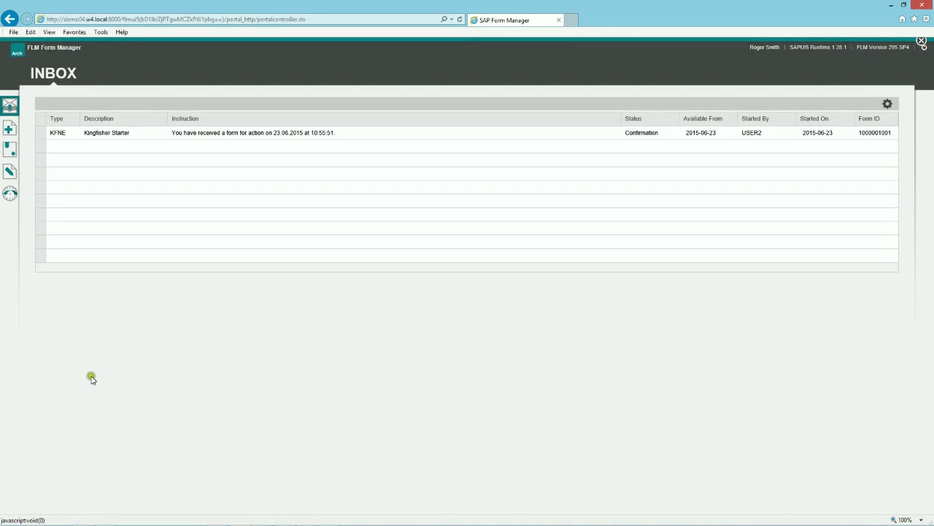
{"action": "left_click", "coordinate": [41, 136]}
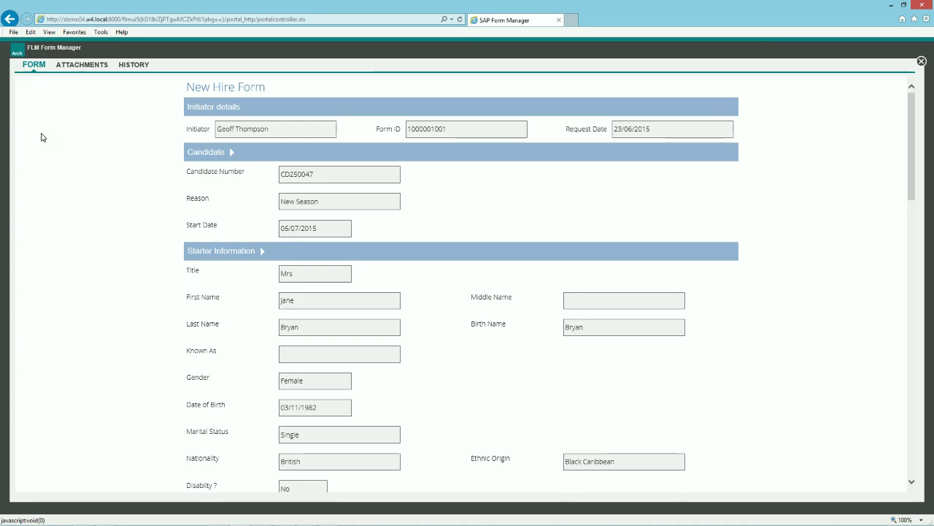
{"action": "left_click", "coordinate": [81, 64]}
{"action": "left_click", "coordinate": [44, 91]}
{"action": "left_click", "coordinate": [219, 160]}
{"action": "left_click", "coordinate": [222, 203]}
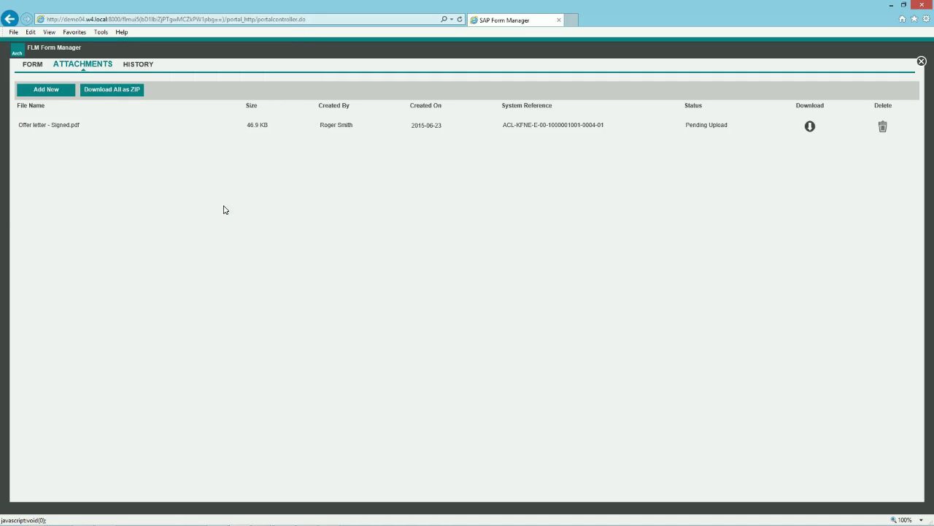
{"action": "left_click", "coordinate": [139, 65]}
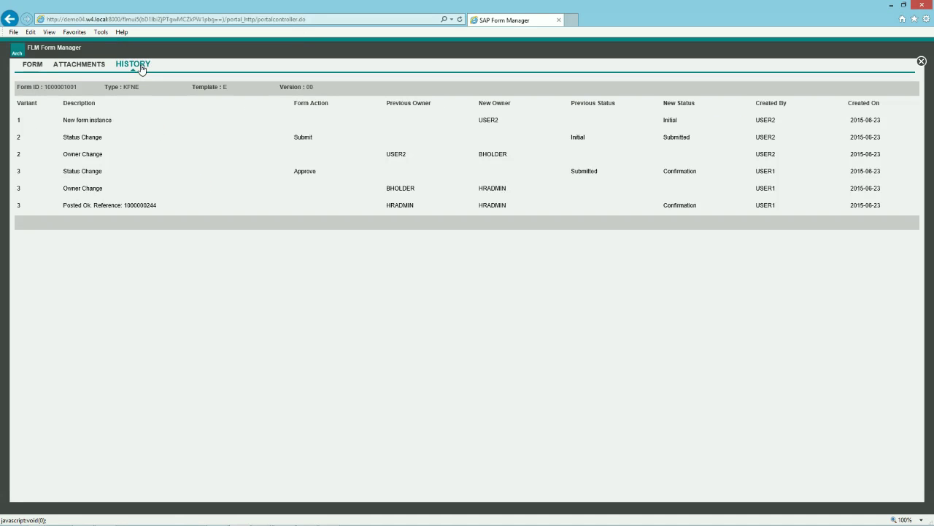
{"action": "left_click", "coordinate": [32, 66]}
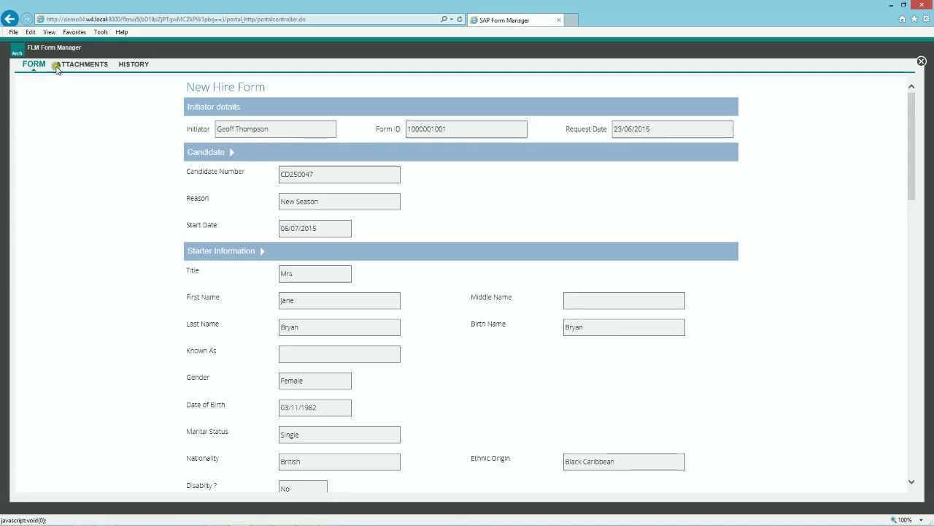
Set the New Hire Form's Action to Confirm and submit it for posting.
{"action": "left_click_drag", "start_coordinate": [911, 134], "coordinate": [907, 455]}
{"action": "left_click", "coordinate": [699, 477]}
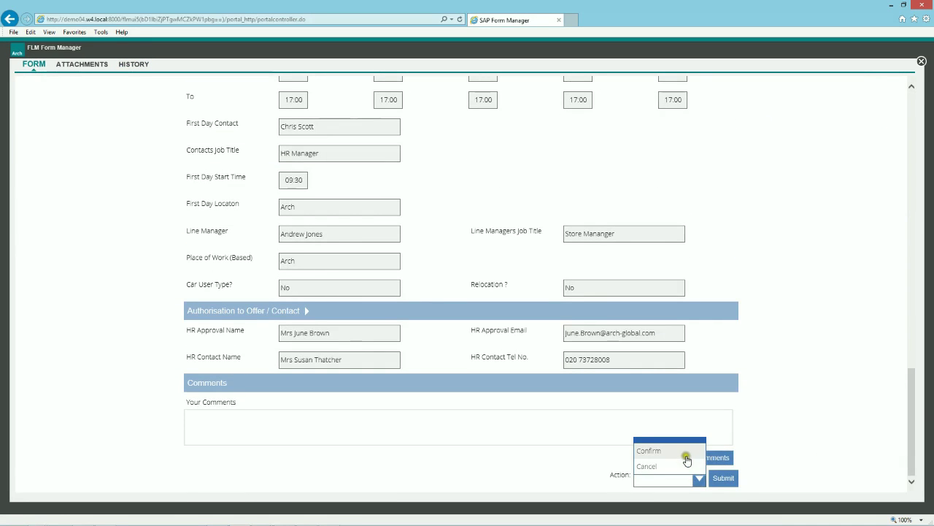
{"action": "left_click", "coordinate": [651, 449]}
{"action": "left_click", "coordinate": [725, 485]}
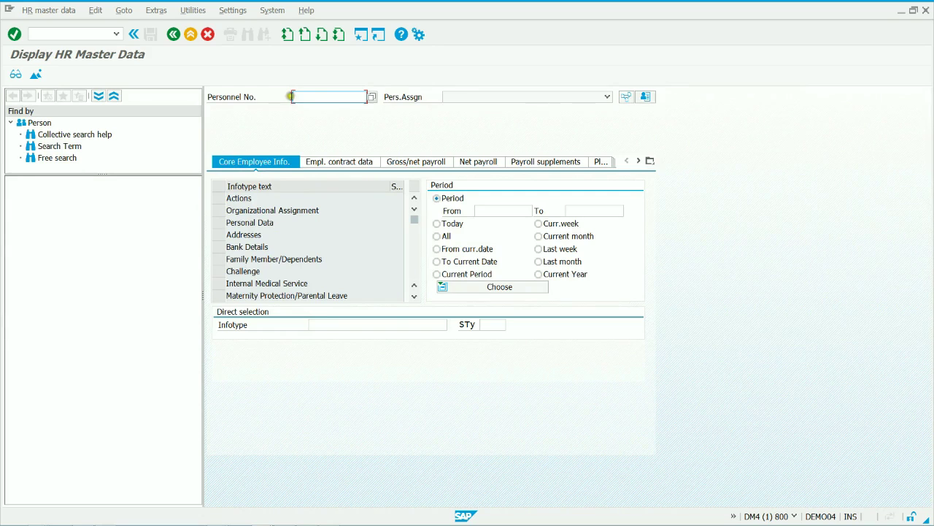
Load the new employee's HR master data in SAP GUI using the pasted personnel number.
{"action": "left_click", "coordinate": [306, 96]}
{"action": "type", "text": "00070348"}
{"action": "key", "text": "Return"}
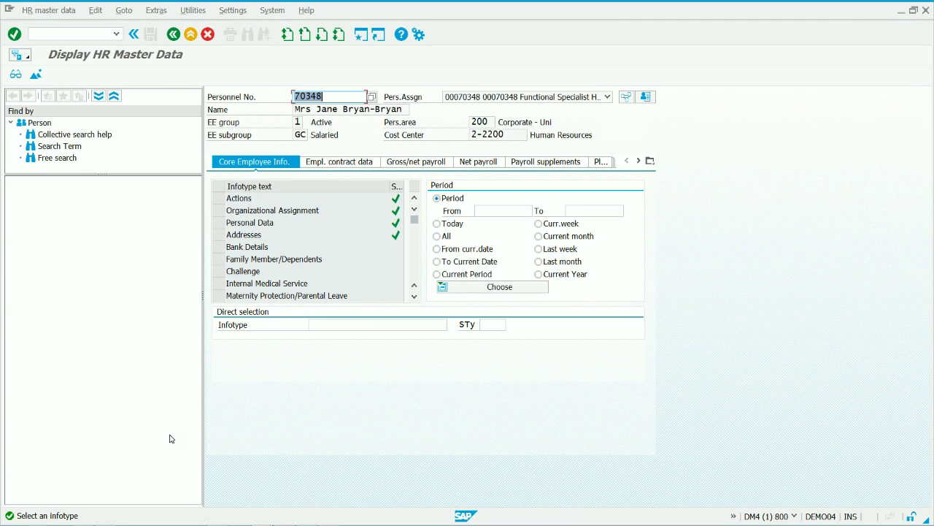
Display the employee's Personal Data record, then return to the master data overview.
{"action": "left_click", "coordinate": [218, 223]}
{"action": "left_click", "coordinate": [15, 74]}
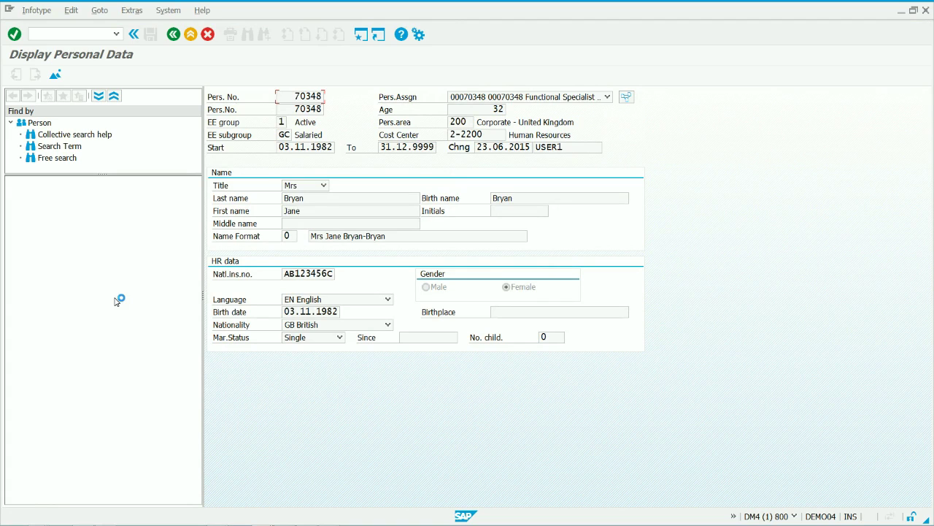
{"action": "left_click", "coordinate": [174, 35]}
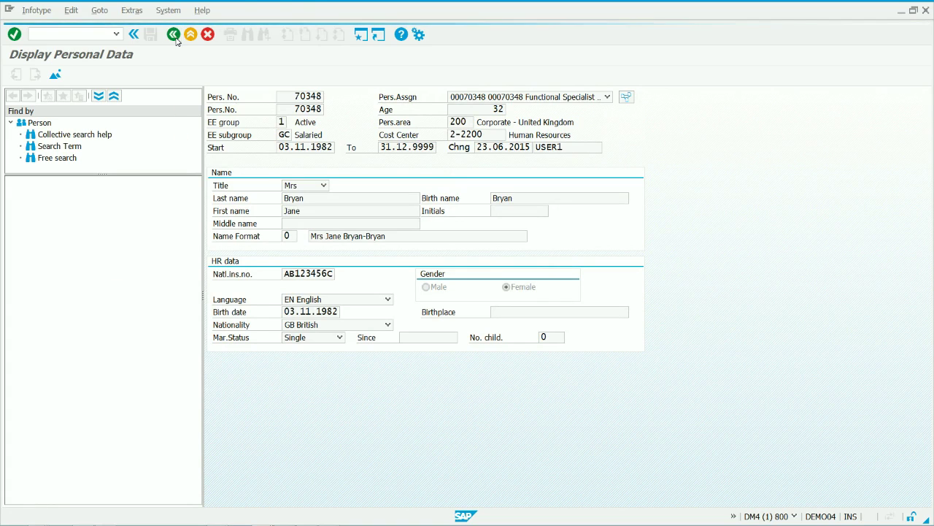
Open the employee's attachment list and view the stored offer letter.
{"action": "left_click", "coordinate": [27, 57]}
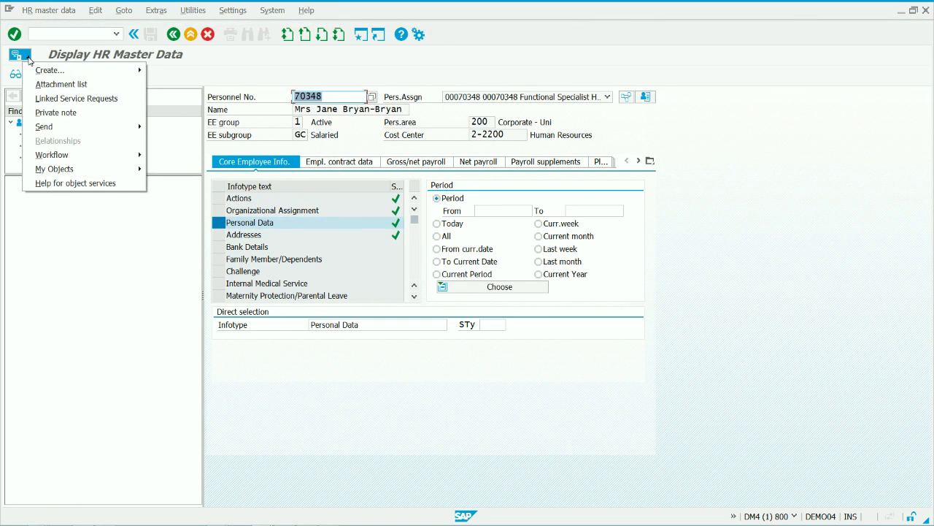
{"action": "left_click", "coordinate": [43, 86]}
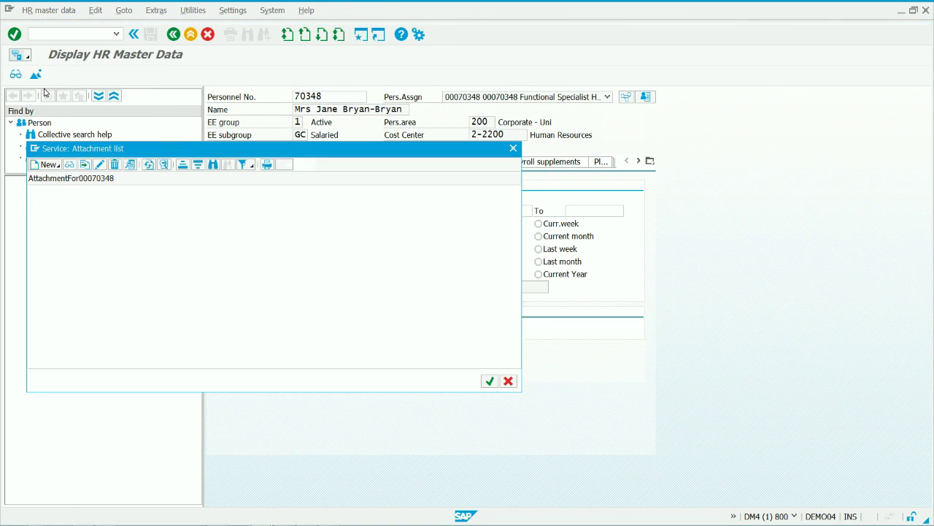
{"action": "double_click", "coordinate": [111, 205]}
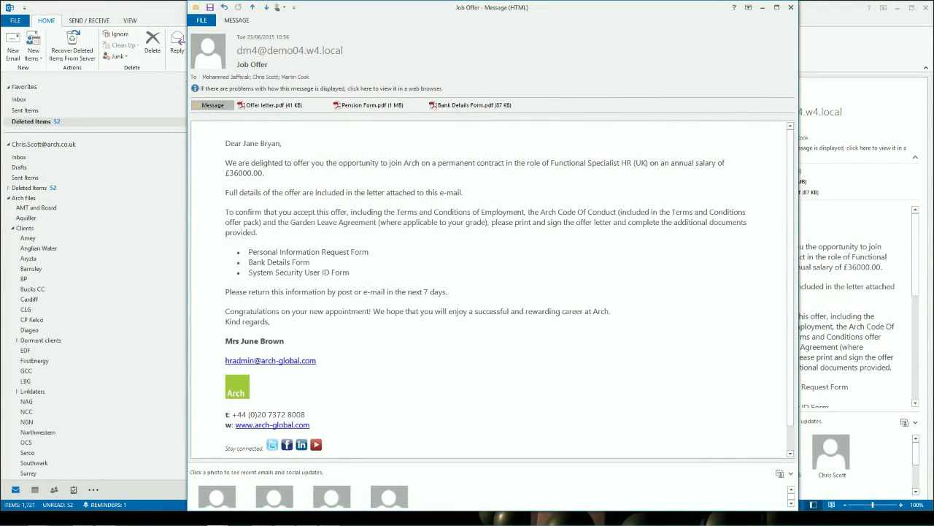
Open Bank Details Form.pdf and fill in Bank Name 'Barclays', the sort code and account number.
{"action": "double_click", "coordinate": [463, 106]}
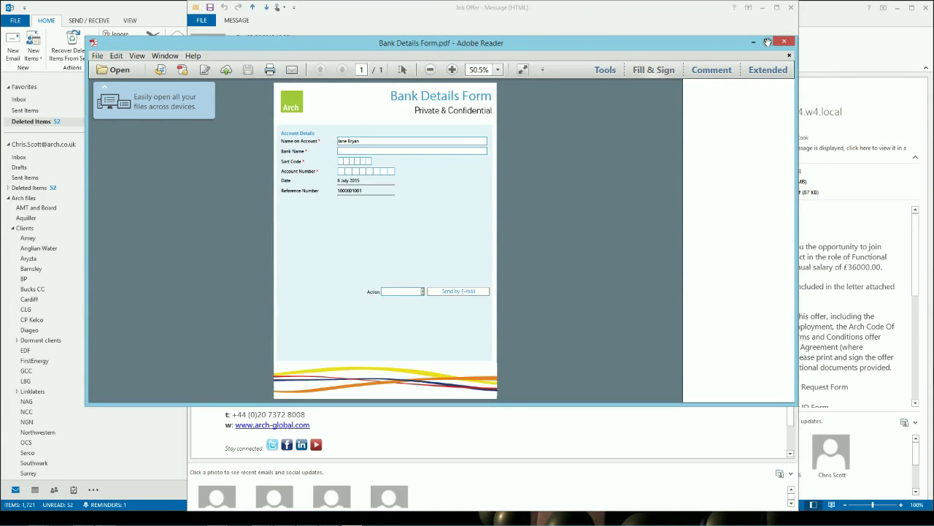
{"action": "left_click", "coordinate": [766, 40]}
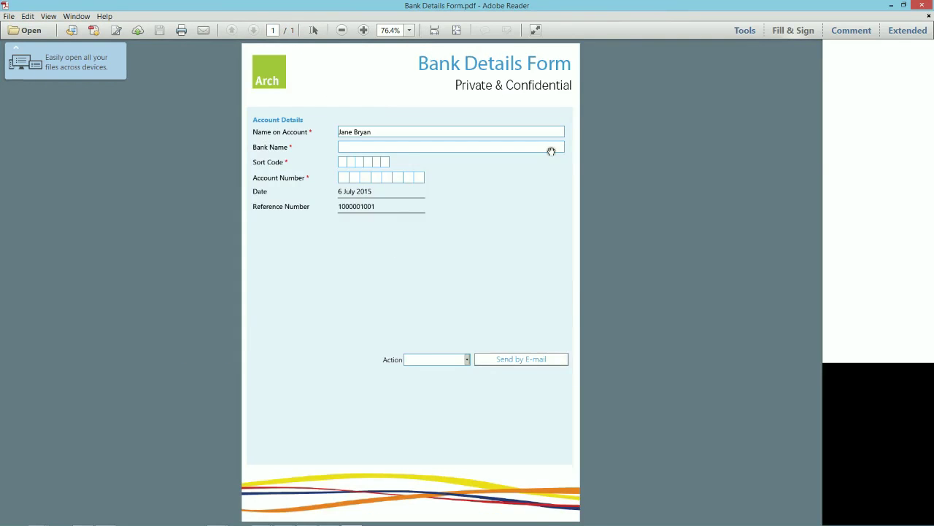
{"action": "left_click", "coordinate": [418, 147]}
{"action": "type", "text": "Barclays"}
{"action": "left_click", "coordinate": [340, 162]}
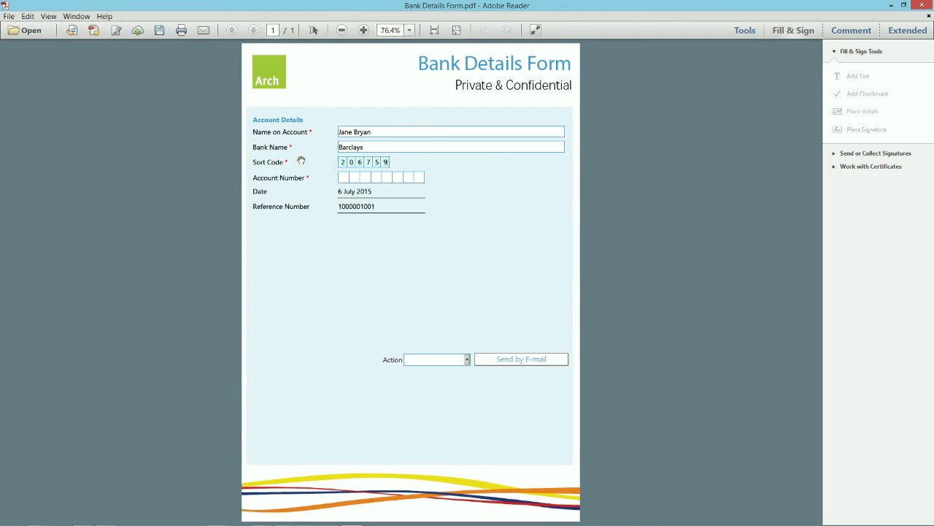
{"action": "key", "text": "Tab"}
Set the form's Action to Submit and send it by e-mail from Outlook.
{"action": "left_click", "coordinate": [467, 360]}
{"action": "left_click", "coordinate": [459, 371]}
{"action": "left_click", "coordinate": [495, 359]}
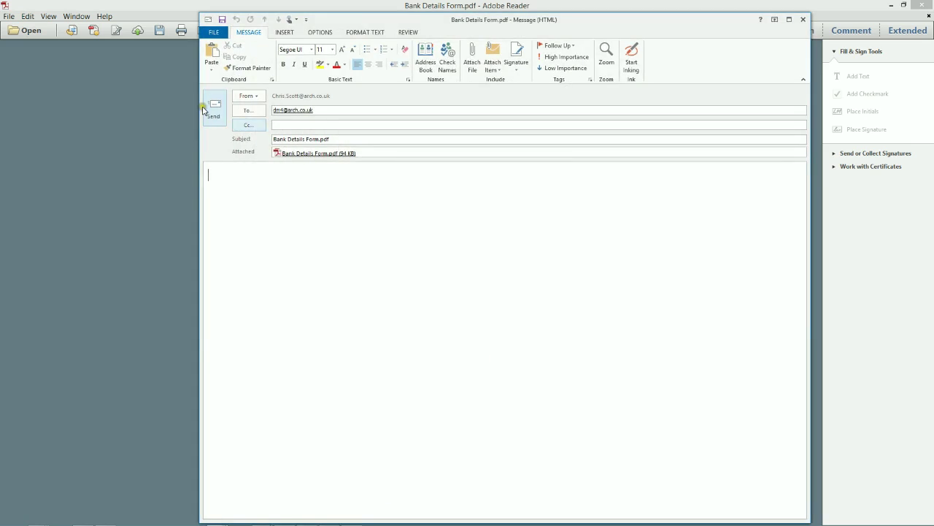
{"action": "left_click", "coordinate": [218, 117]}
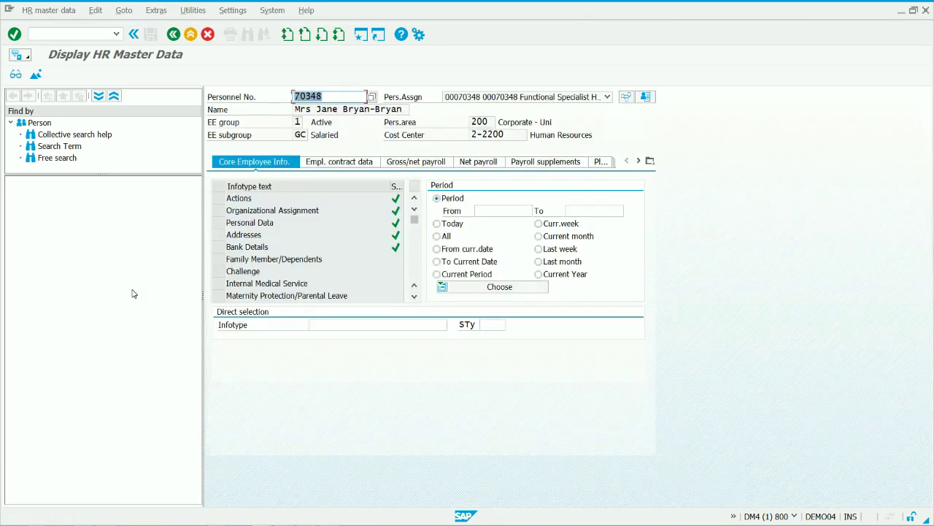
Display the employee's Bank Details record in SAP GUI to check the stored account.
{"action": "left_click", "coordinate": [218, 247]}
{"action": "left_click", "coordinate": [15, 77]}
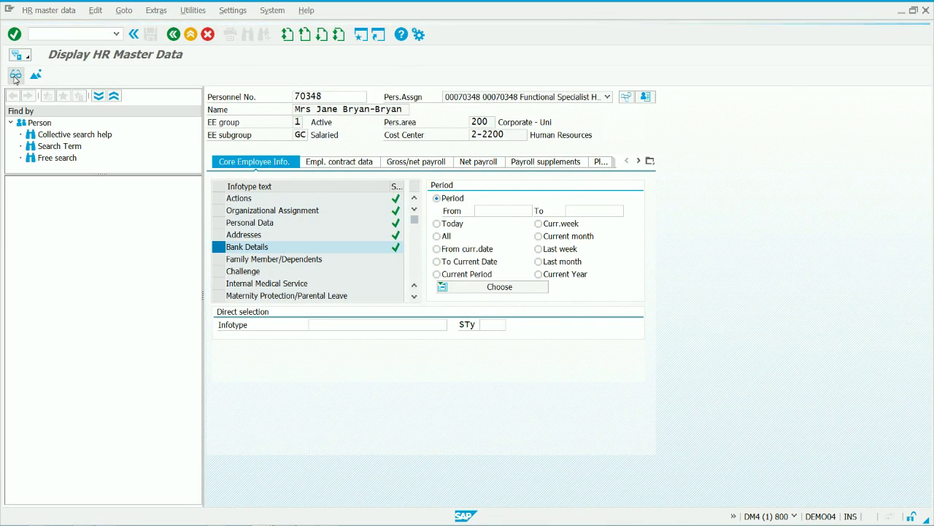
{"action": "left_click", "coordinate": [393, 248]}
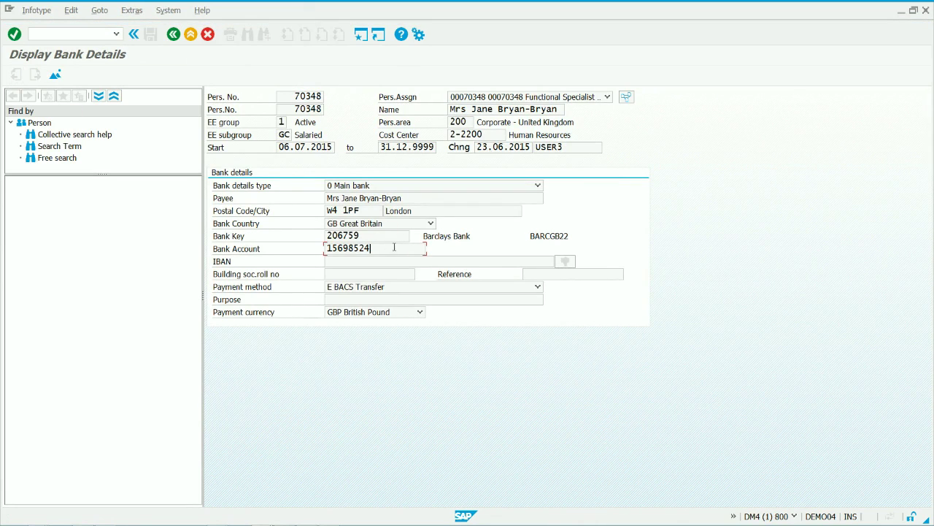